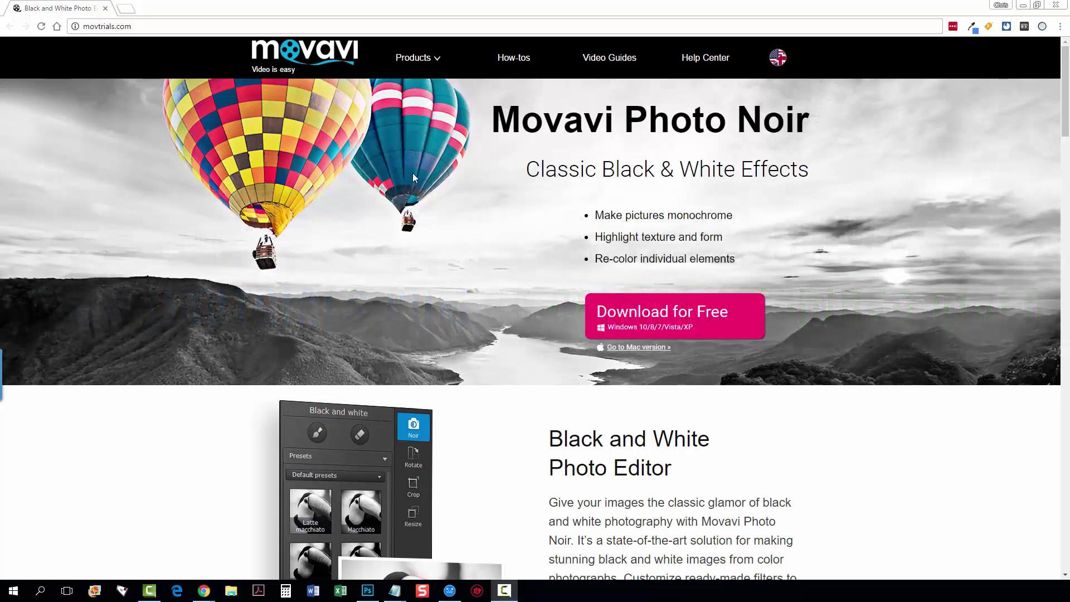
- Open 29300249_xl.jpg from the Desktop Examples folder
left_click(430, 63)
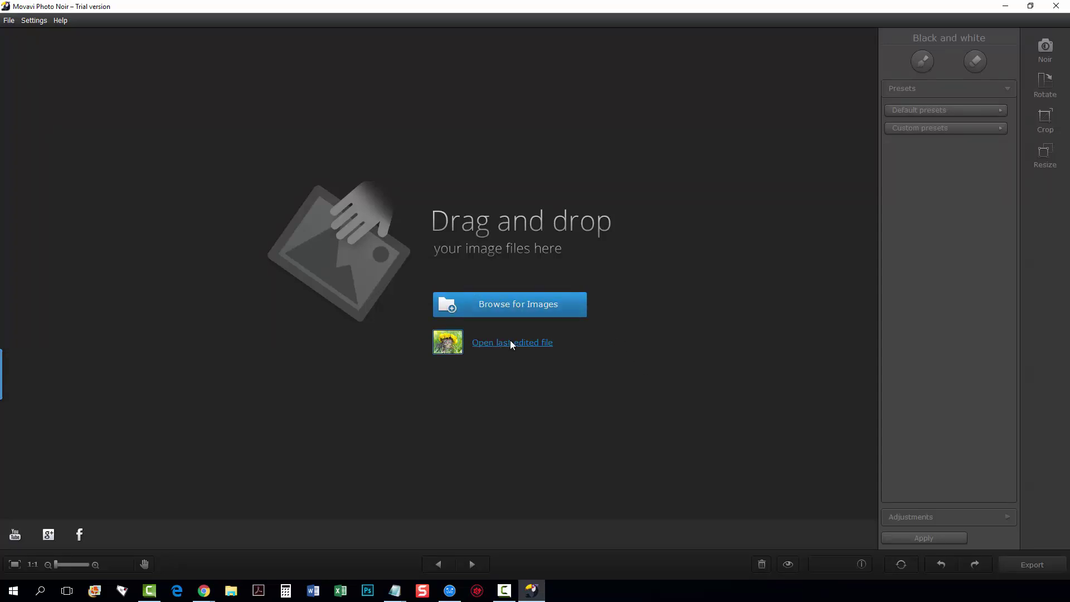
left_click(527, 302)
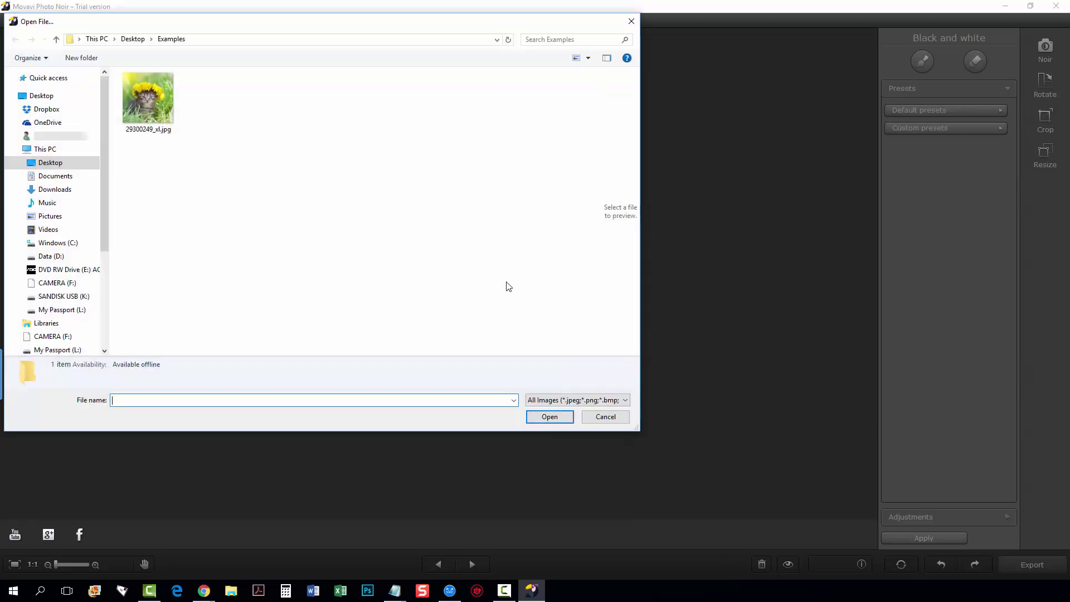
double_click(152, 107)
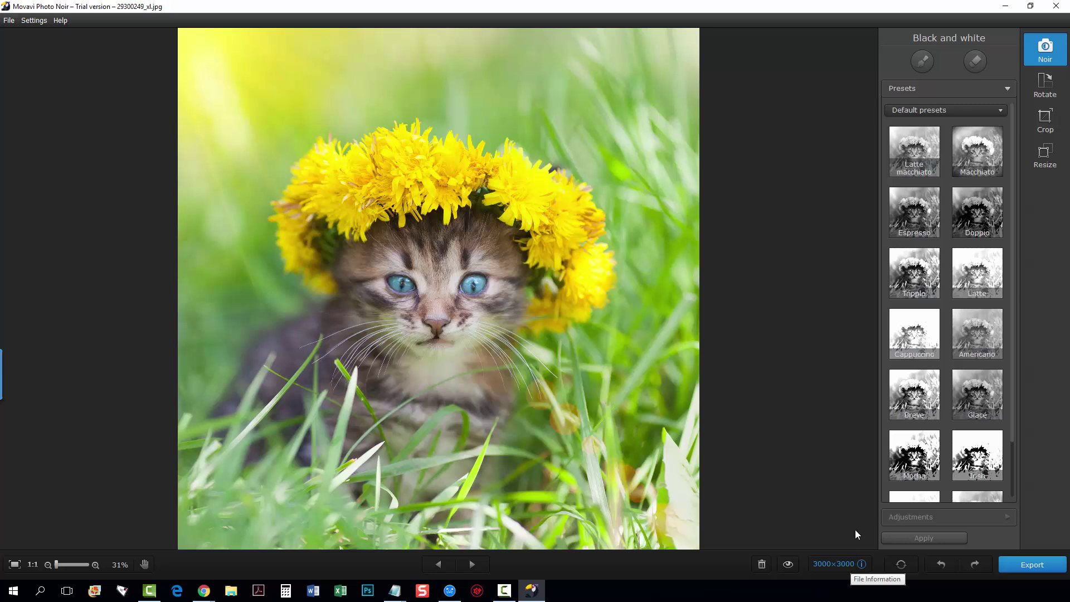
- Resize the photo to 800 × 800 px with the 800 × 1280 Fit into preset
left_click(1046, 156)
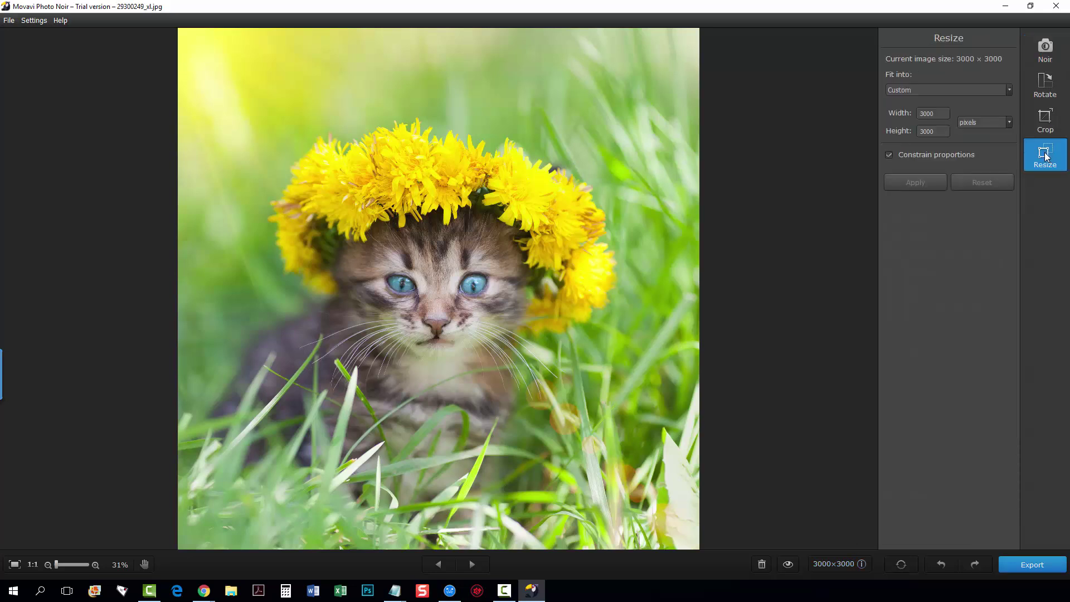
left_click(952, 89)
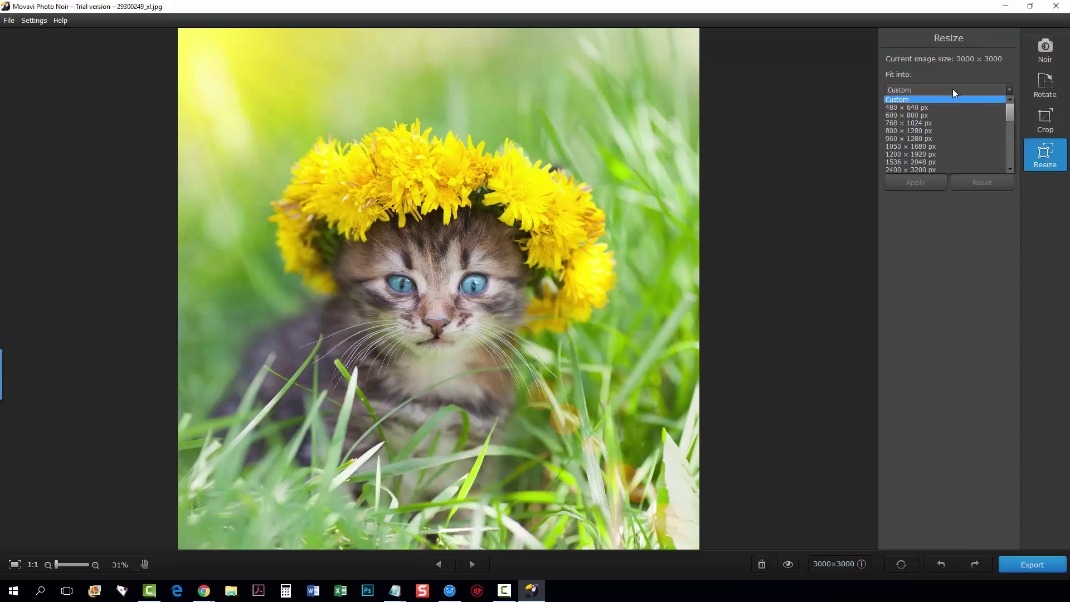
left_click(922, 131)
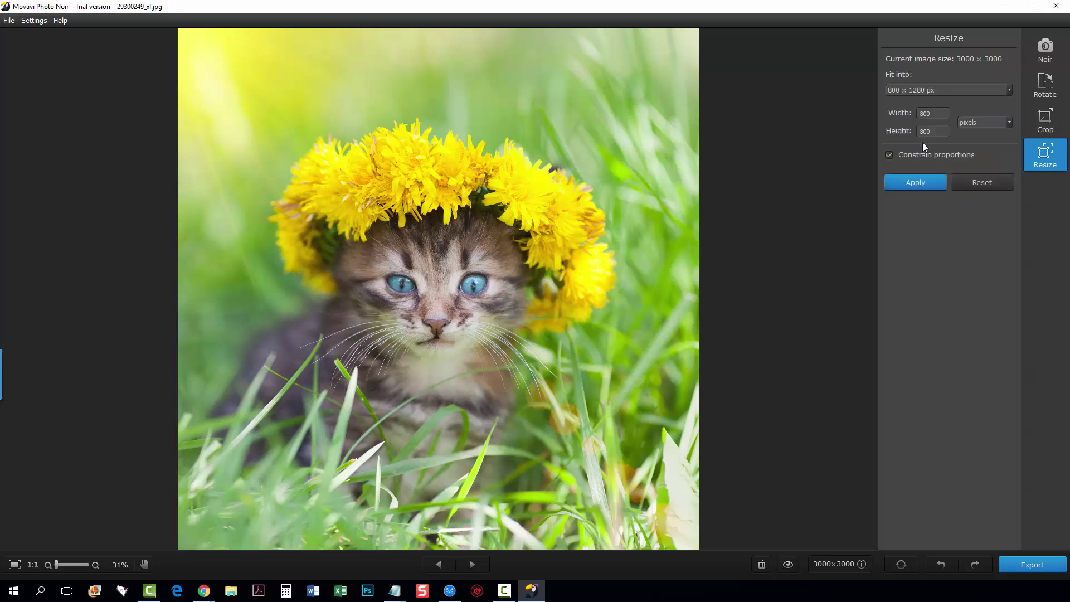
left_click(918, 182)
scroll(421, 236, "up", 3)
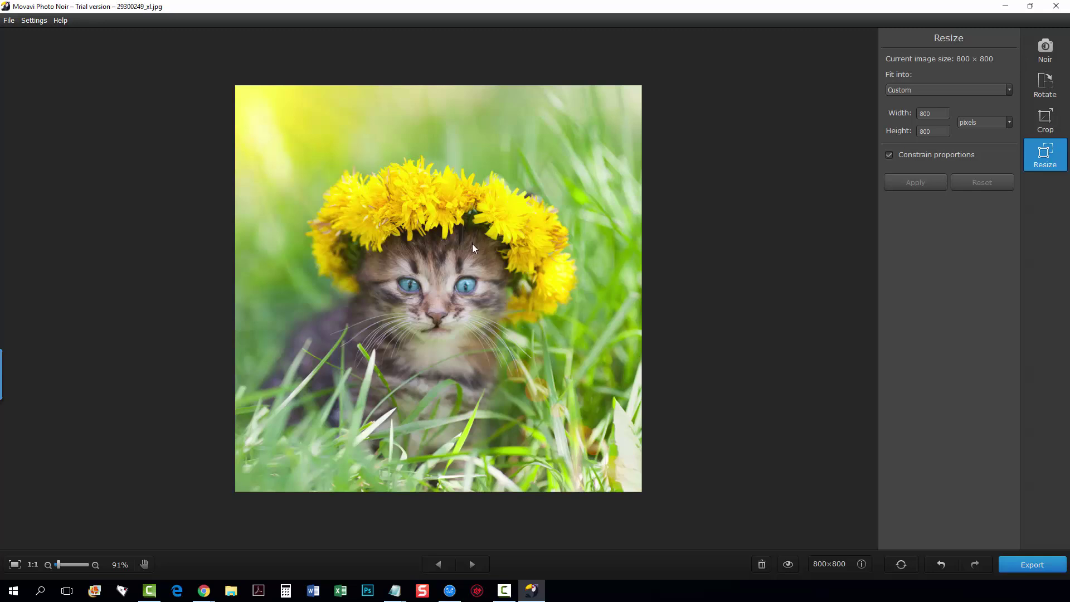
scroll(472, 246, "down", 2)
scroll(477, 247, "up", 4)
scroll(477, 246, "down", 1)
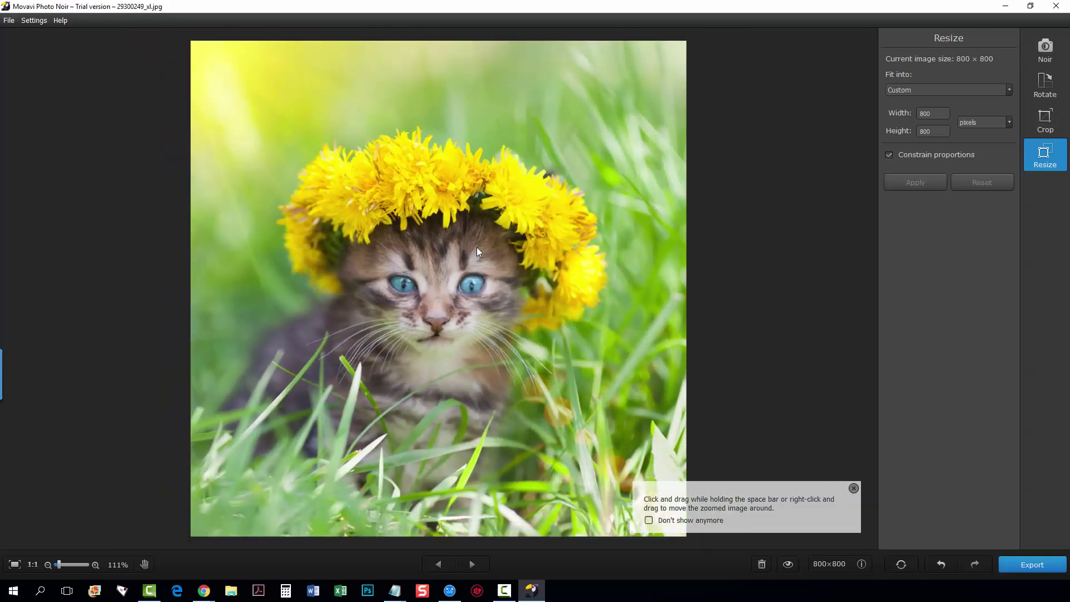
scroll(476, 246, "down", 1)
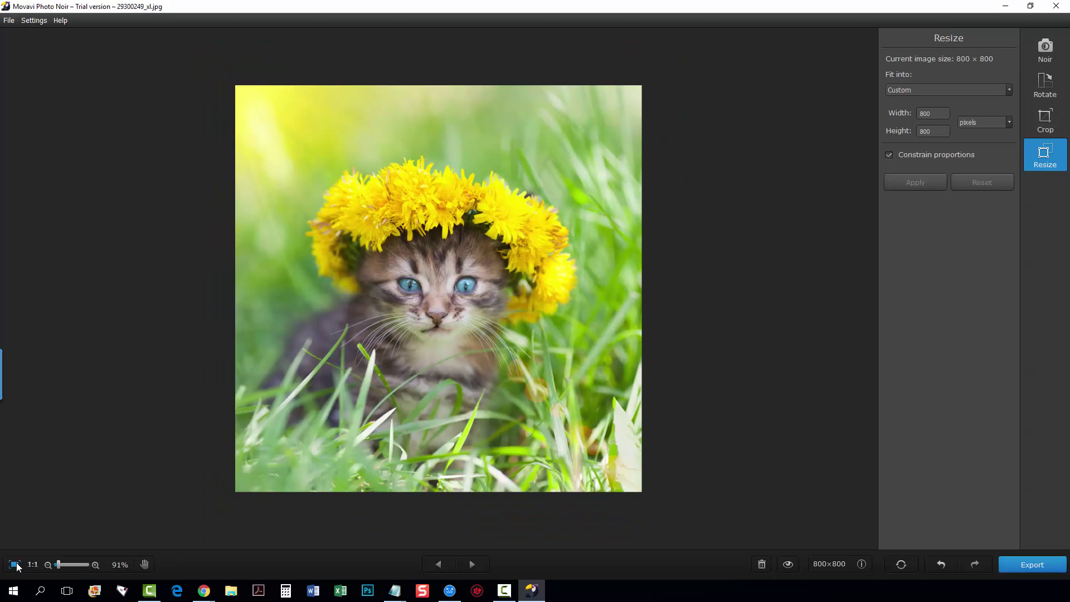
mouse_move(63, 565)
left_mouse_down()
mouse_move(89, 568)
mouse_move(58, 570)
left_mouse_up()
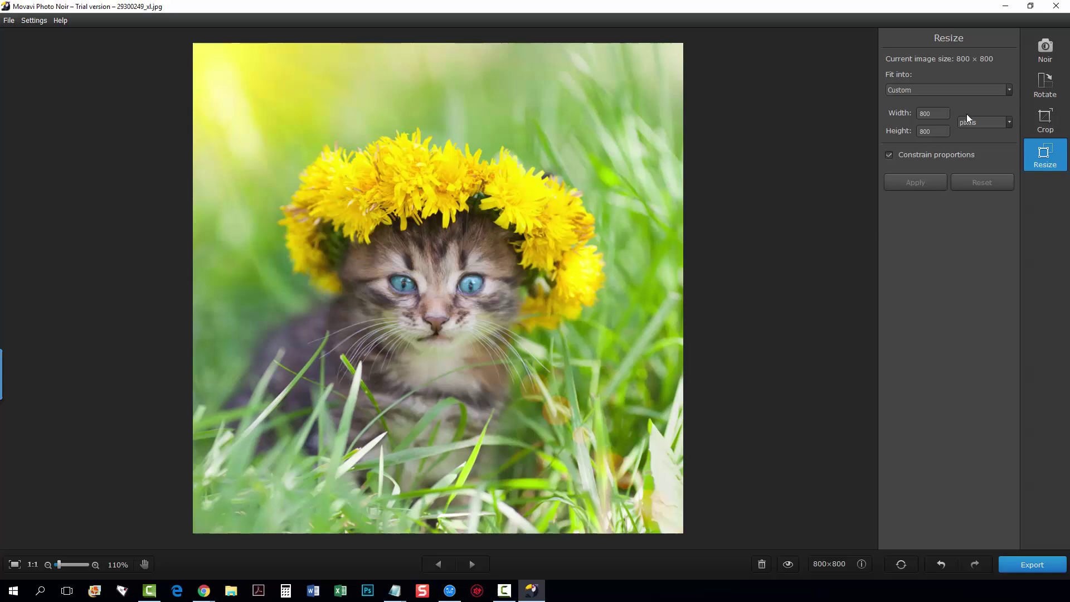
- Preview the Latte macchiato, Macchiato, Espresso and Doppio black-and-white presets
left_click(1047, 50)
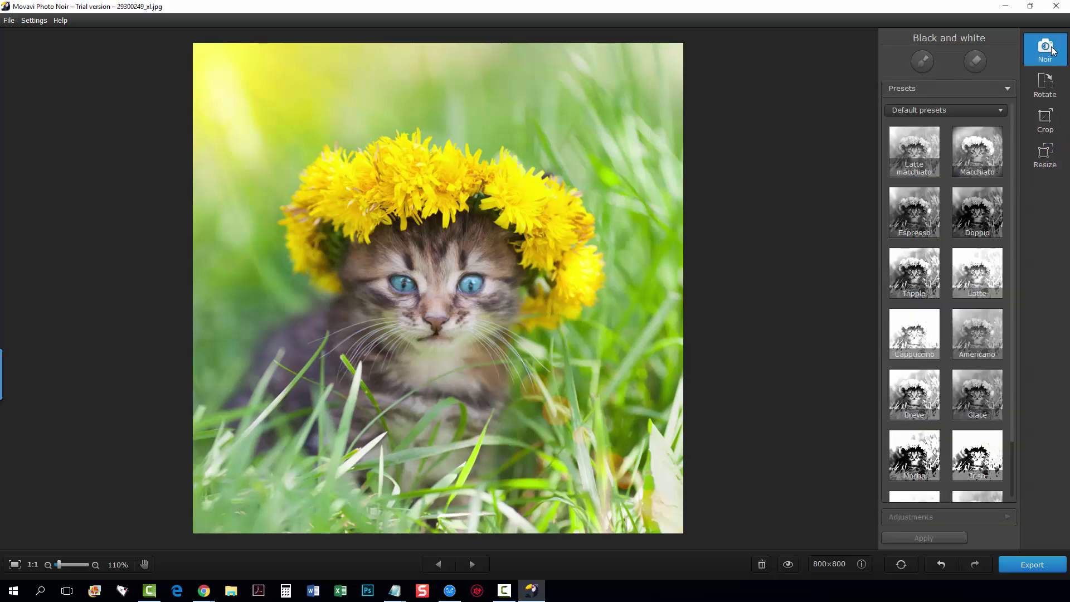
left_click(917, 149)
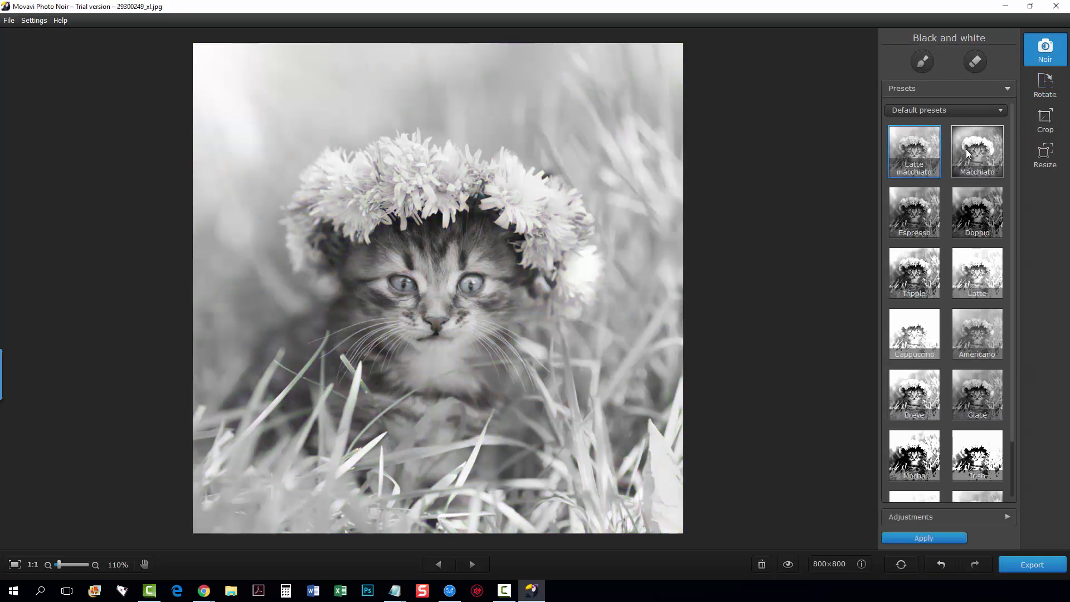
left_click(966, 149)
left_click(911, 206)
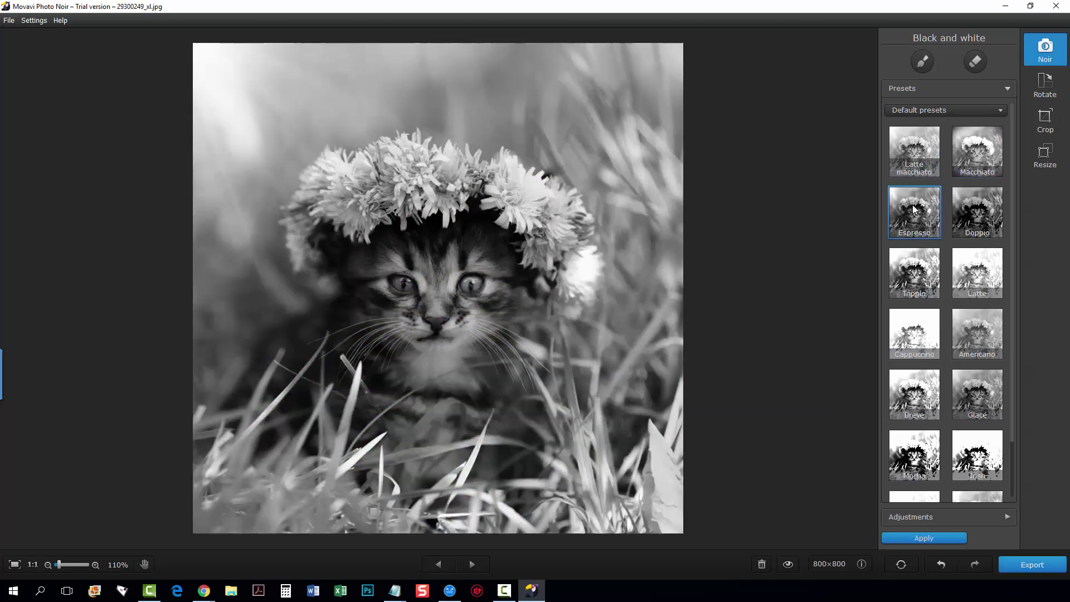
left_click(963, 212)
left_click(928, 266)
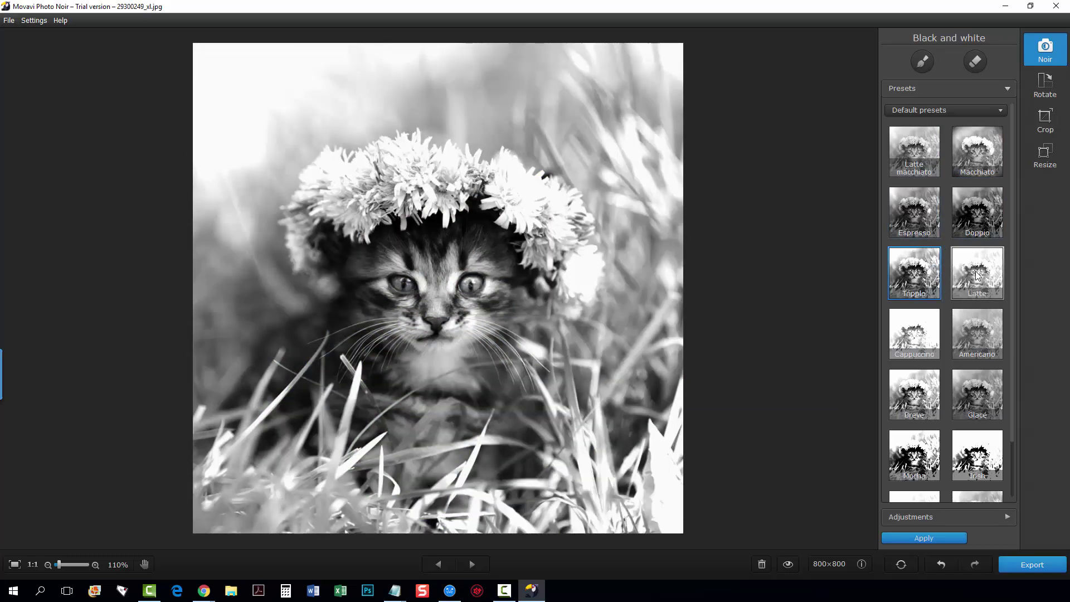
- Compare Latte, Cappuccino, Americano, Glacé and Breve presets, then apply Espresso
left_click(977, 274)
left_click(937, 329)
left_click(977, 334)
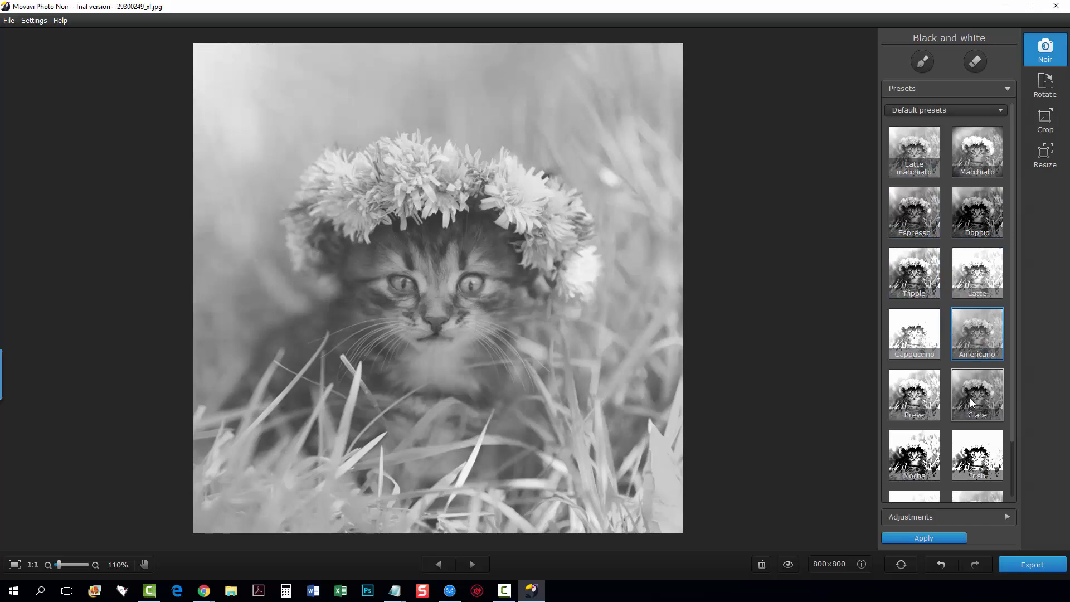
left_click(969, 398)
left_click(926, 403)
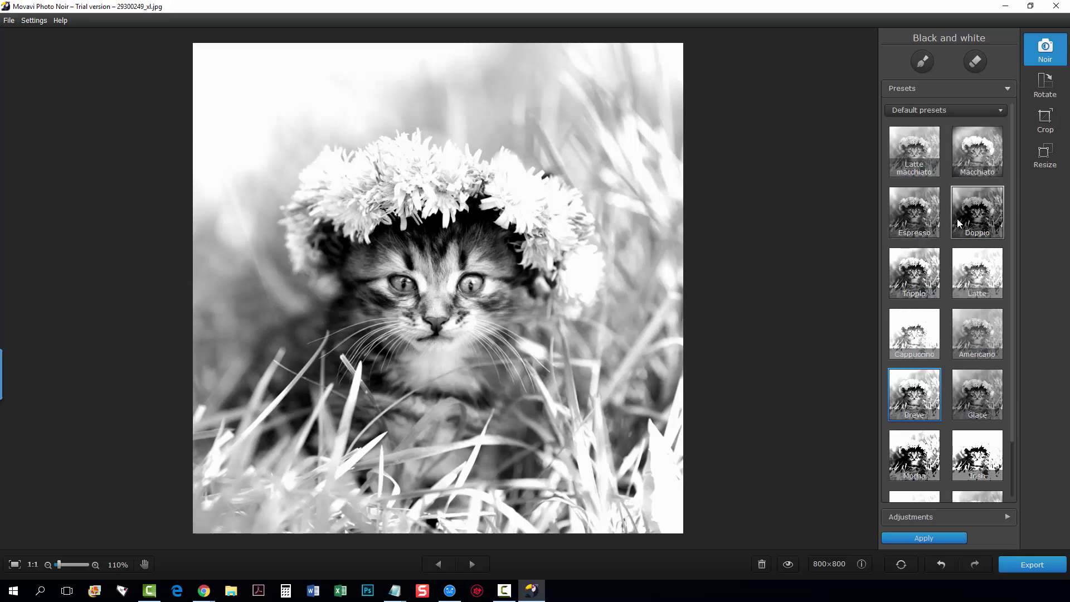
left_click(916, 214)
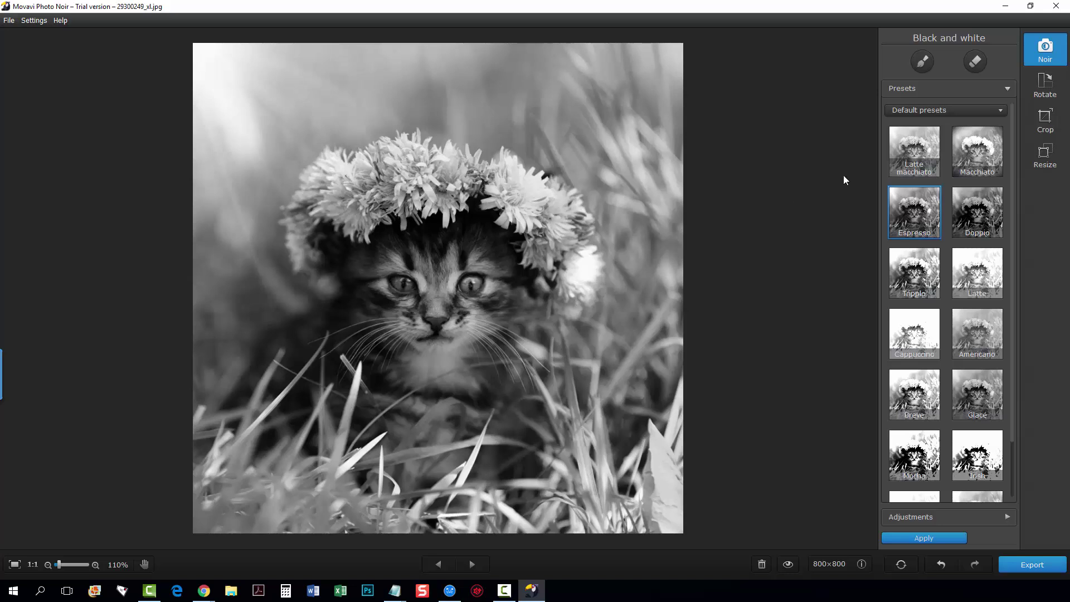
- Pick the colour-restoring brush and set its size to 18 with fully hard edges
left_click(923, 63)
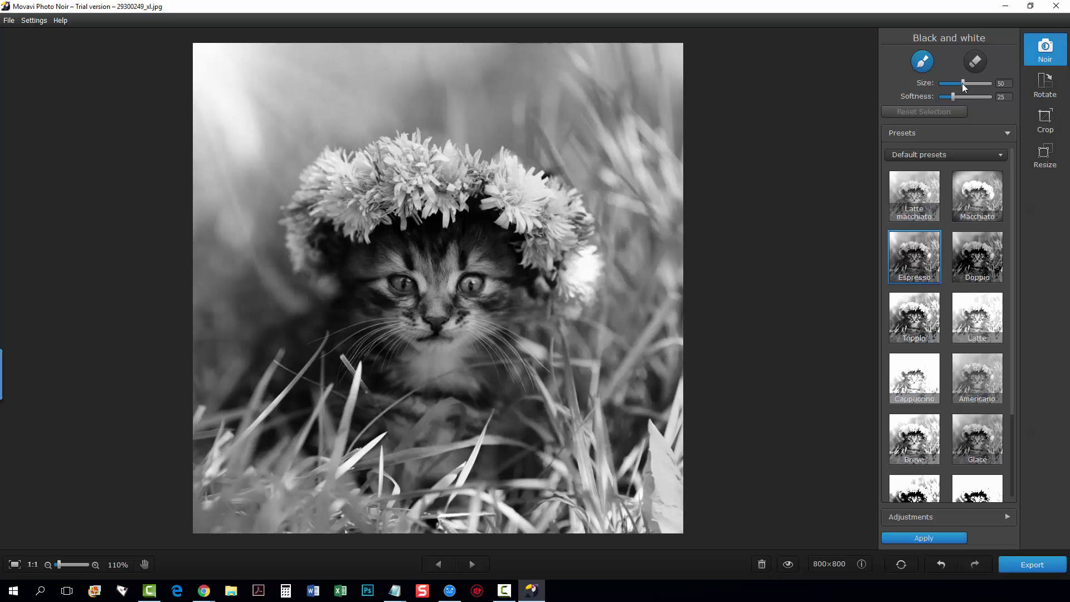
left_click_drag(966, 82, 989, 83)
left_click_drag(988, 83, 945, 85)
left_click_drag(991, 96, 941, 101)
- Zoom in close on the kitten's right eye and enlarge the brush to 89
left_click_drag(59, 565, 87, 565)
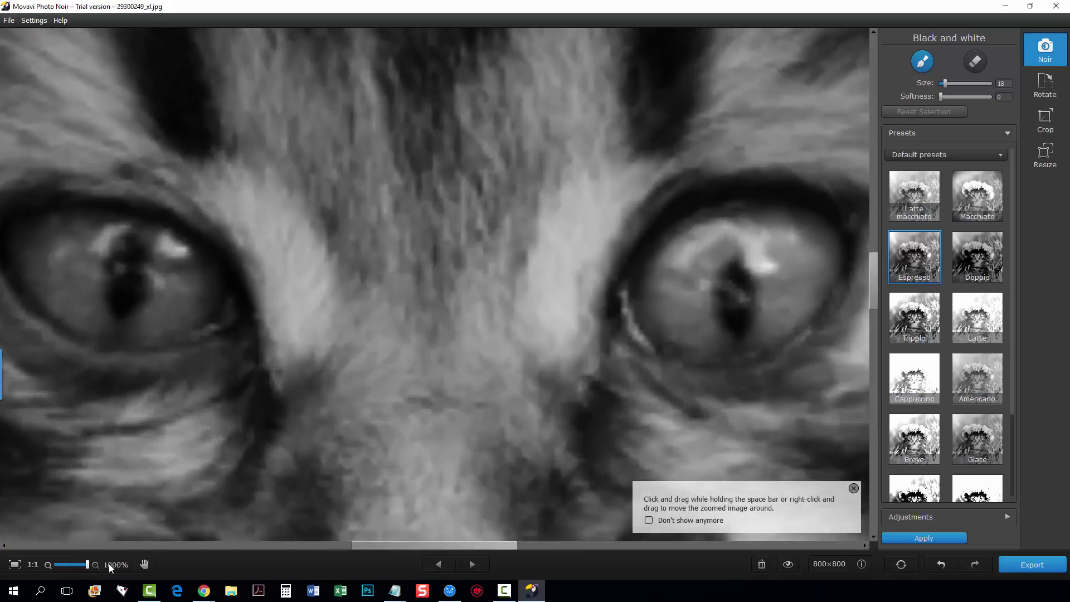
left_click_drag(368, 545, 430, 539)
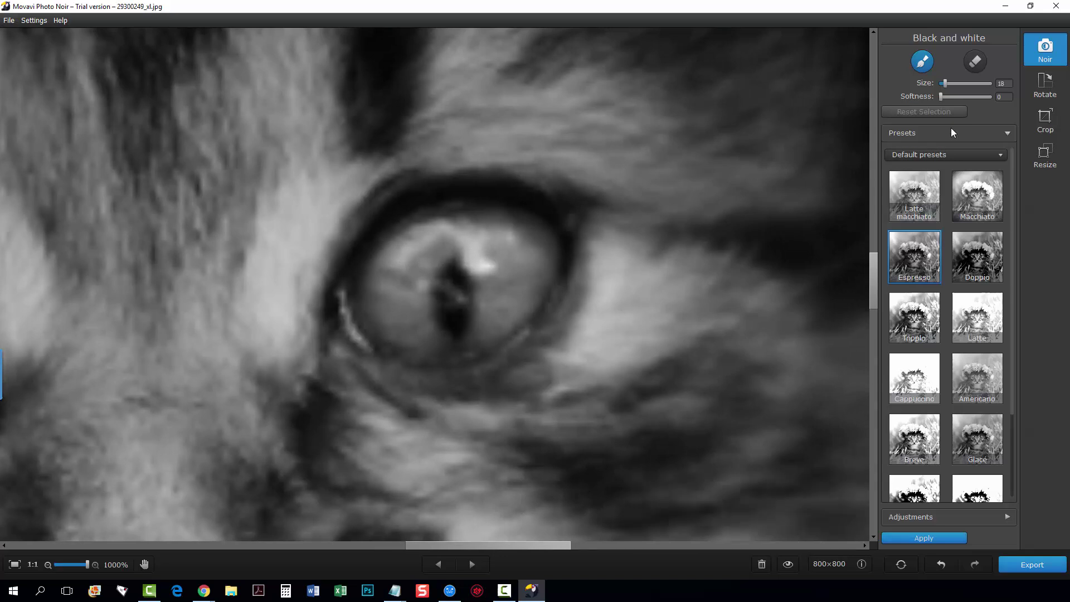
left_click_drag(948, 86, 965, 85)
- Paint blue back over the right eye's iris and pupil with softness raised to 100
left_click(513, 240)
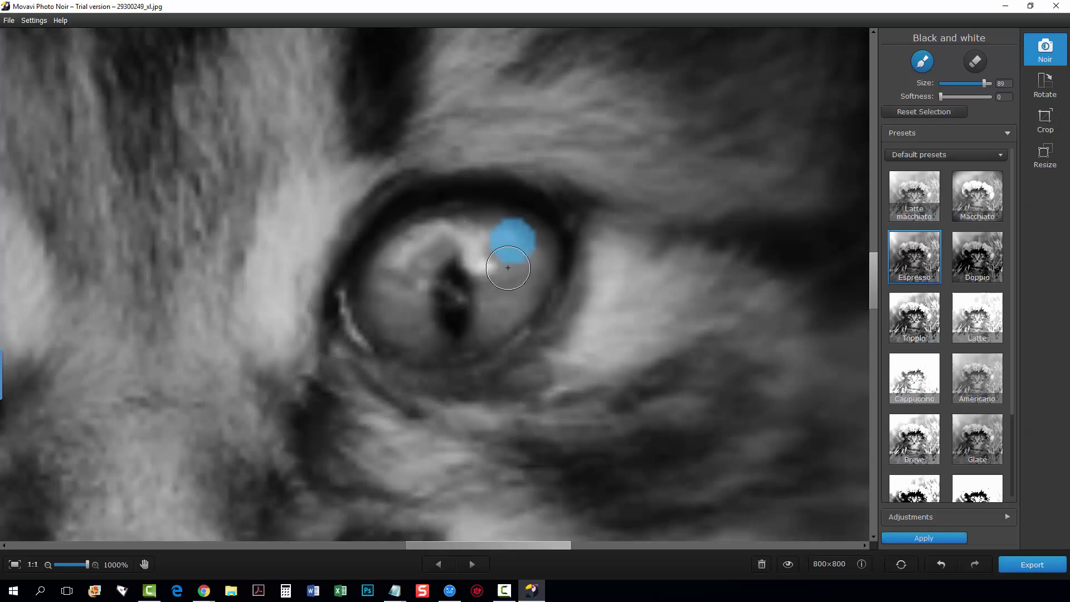
mouse_move(513, 237)
left_mouse_down()
mouse_move(496, 255)
mouse_move(522, 253)
mouse_move(505, 235)
mouse_move(467, 259)
mouse_move(518, 251)
mouse_move(470, 251)
mouse_move(483, 274)
left_mouse_up()
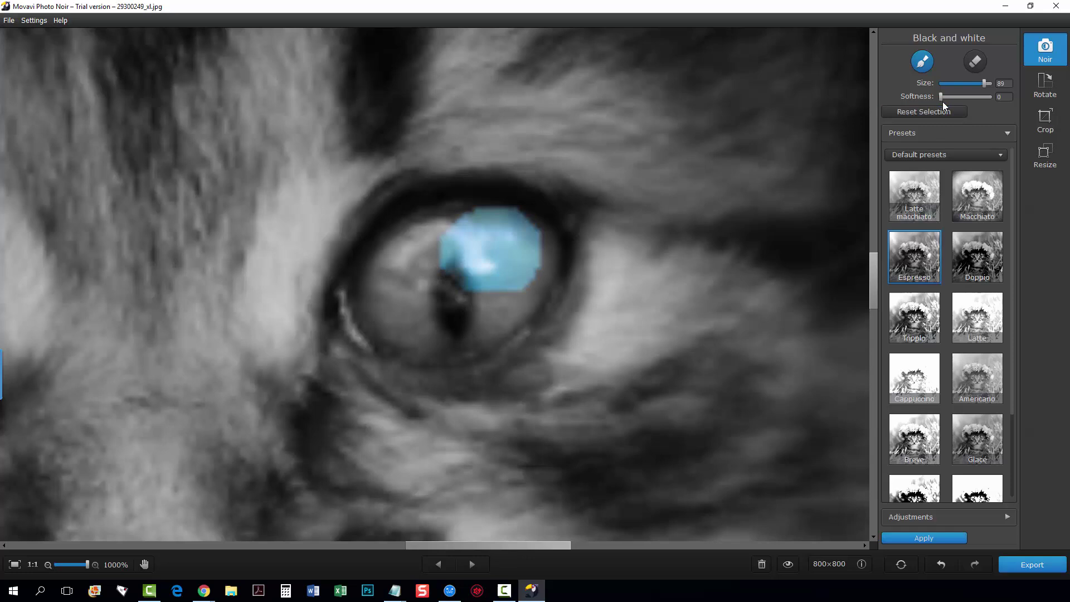
left_click_drag(988, 101, 993, 101)
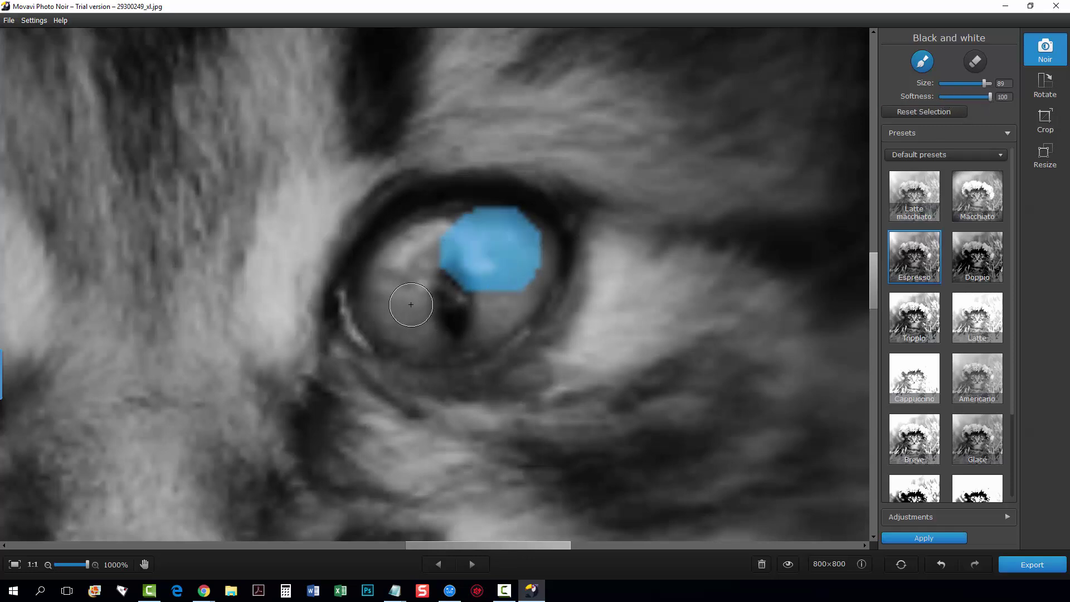
mouse_move(407, 306)
left_mouse_down()
mouse_move(396, 292)
mouse_move(389, 308)
mouse_move(378, 303)
left_mouse_up()
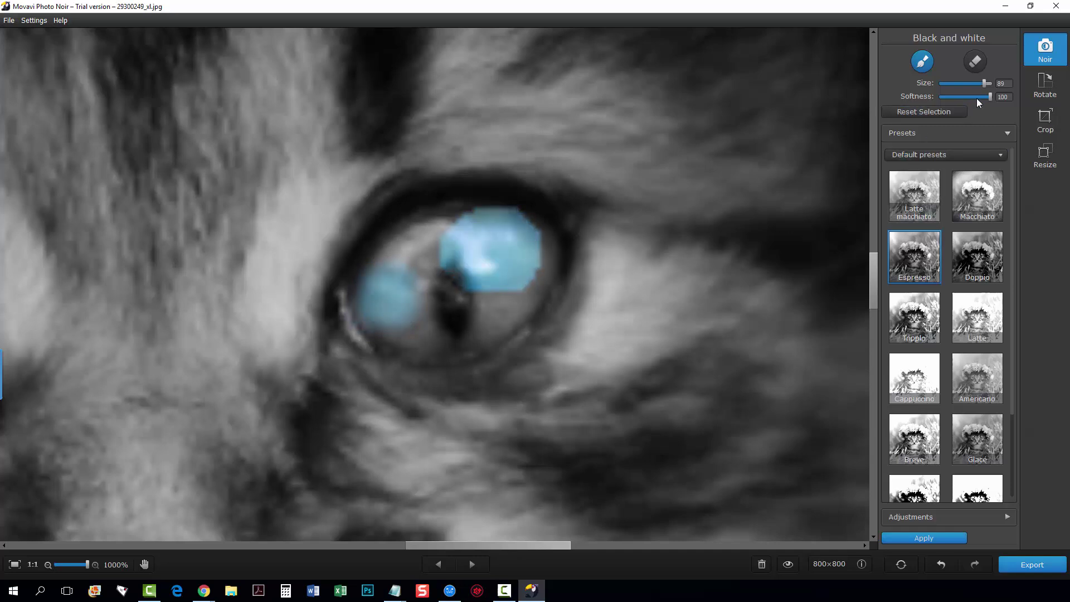
left_click_drag(941, 97, 957, 97)
mouse_move(528, 231)
left_mouse_down()
mouse_move(469, 273)
mouse_move(475, 231)
mouse_move(388, 275)
mouse_move(413, 251)
mouse_move(471, 228)
mouse_move(392, 265)
mouse_move(447, 247)
mouse_move(454, 237)
mouse_move(439, 212)
mouse_move(444, 227)
mouse_move(408, 244)
mouse_move(396, 270)
mouse_move(402, 329)
mouse_move(438, 337)
mouse_move(516, 298)
mouse_move(533, 256)
mouse_move(523, 233)
mouse_move(534, 261)
mouse_move(514, 295)
mouse_move(433, 336)
mouse_move(386, 325)
mouse_move(470, 334)
mouse_move(533, 245)
left_mouse_up()
mouse_move(484, 299)
left_mouse_down()
mouse_move(422, 291)
mouse_move(422, 310)
mouse_move(404, 312)
mouse_move(414, 330)
mouse_move(455, 329)
mouse_move(426, 337)
mouse_move(399, 326)
mouse_move(401, 338)
mouse_move(476, 338)
mouse_move(536, 246)
mouse_move(534, 267)
mouse_move(524, 235)
mouse_move(483, 224)
mouse_move(447, 224)
mouse_move(438, 229)
mouse_move(460, 225)
mouse_move(420, 238)
mouse_move(394, 263)
mouse_move(432, 227)
mouse_move(410, 241)
mouse_move(464, 282)
mouse_move(385, 329)
mouse_move(445, 345)
mouse_move(491, 335)
mouse_move(538, 244)
mouse_move(526, 287)
mouse_move(506, 316)
mouse_move(462, 340)
mouse_move(377, 320)
mouse_move(388, 334)
mouse_move(465, 340)
mouse_move(520, 298)
mouse_move(425, 317)
mouse_move(403, 274)
mouse_move(440, 255)
mouse_move(389, 260)
mouse_move(437, 229)
mouse_move(518, 227)
mouse_move(535, 245)
mouse_move(531, 275)
mouse_move(482, 334)
mouse_move(450, 340)
mouse_move(375, 329)
left_mouse_up()
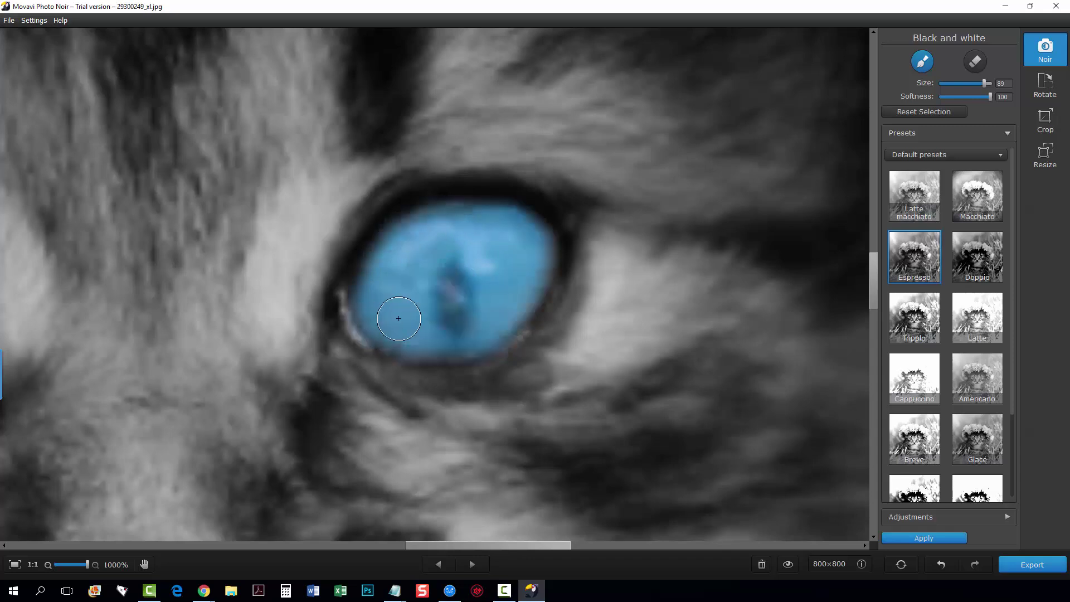
- Zoom to the left eye, paint its iris blue, then zoom back out to 80%
scroll(509, 365, "down", 2)
scroll(510, 390, "down", 3)
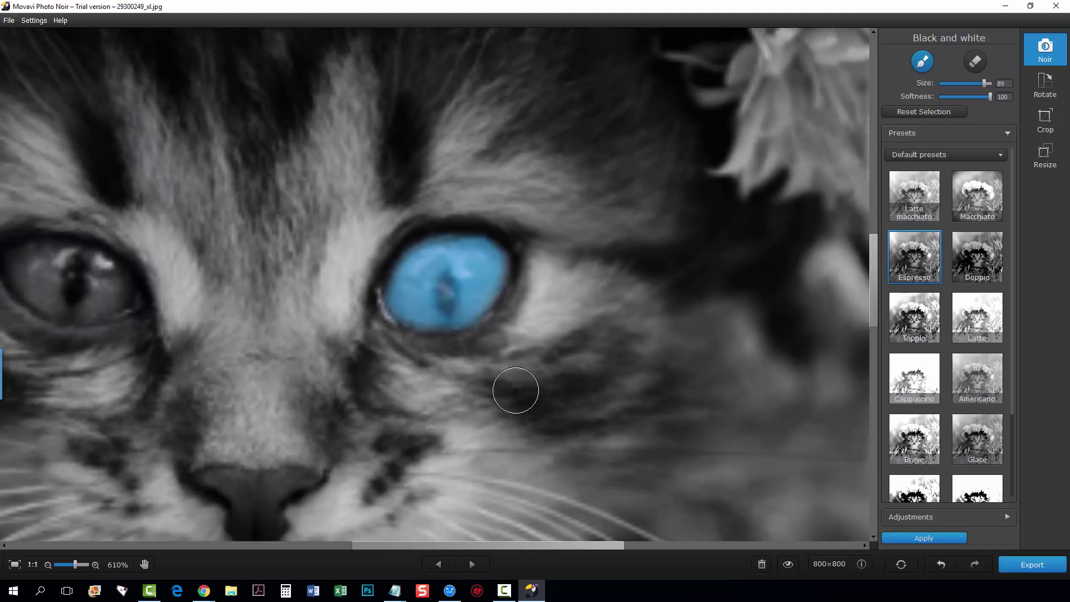
scroll(621, 437, "down", 5)
scroll(616, 426, "down", 4)
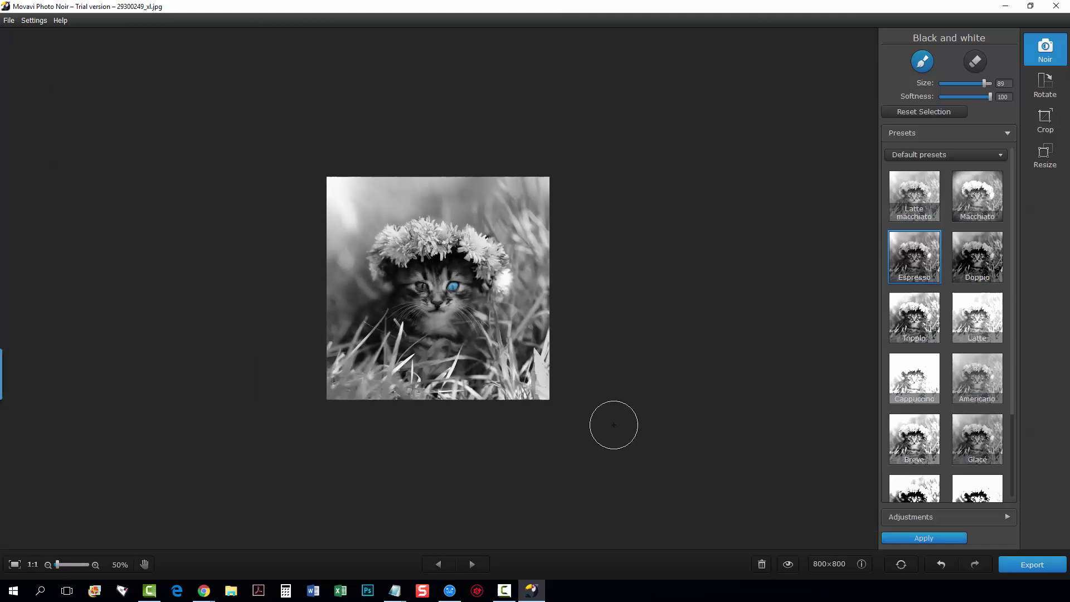
scroll(613, 423, "up", 3)
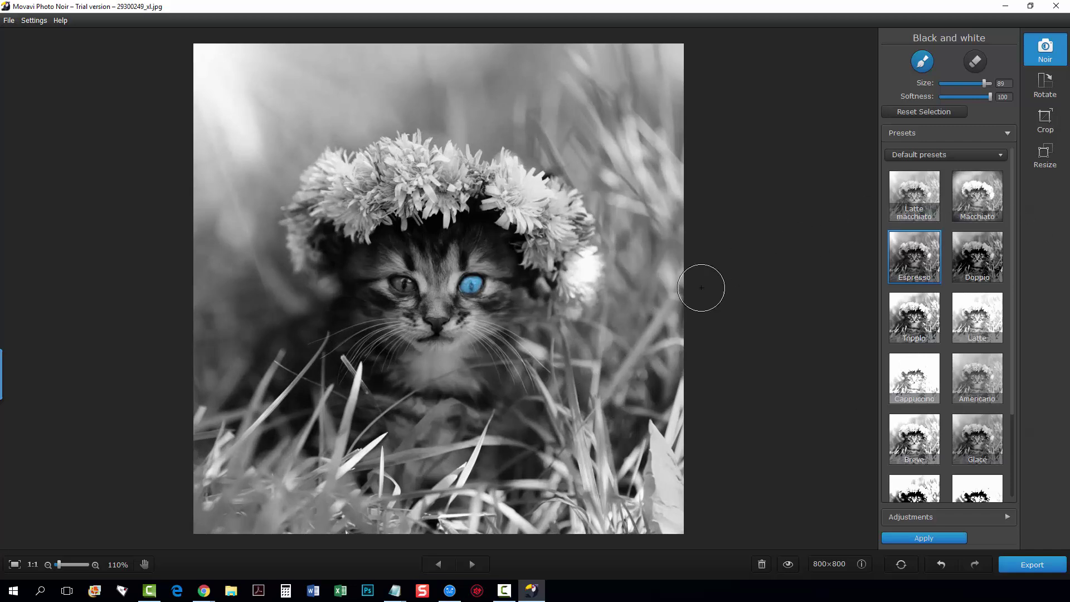
scroll(353, 232, "up", 6)
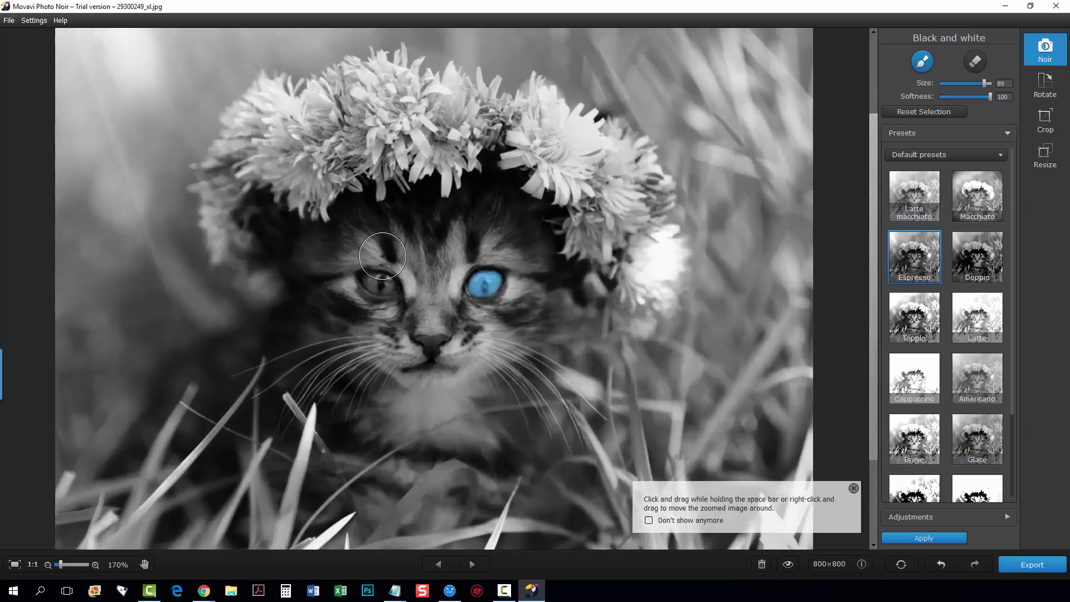
scroll(235, 275, "up", 2)
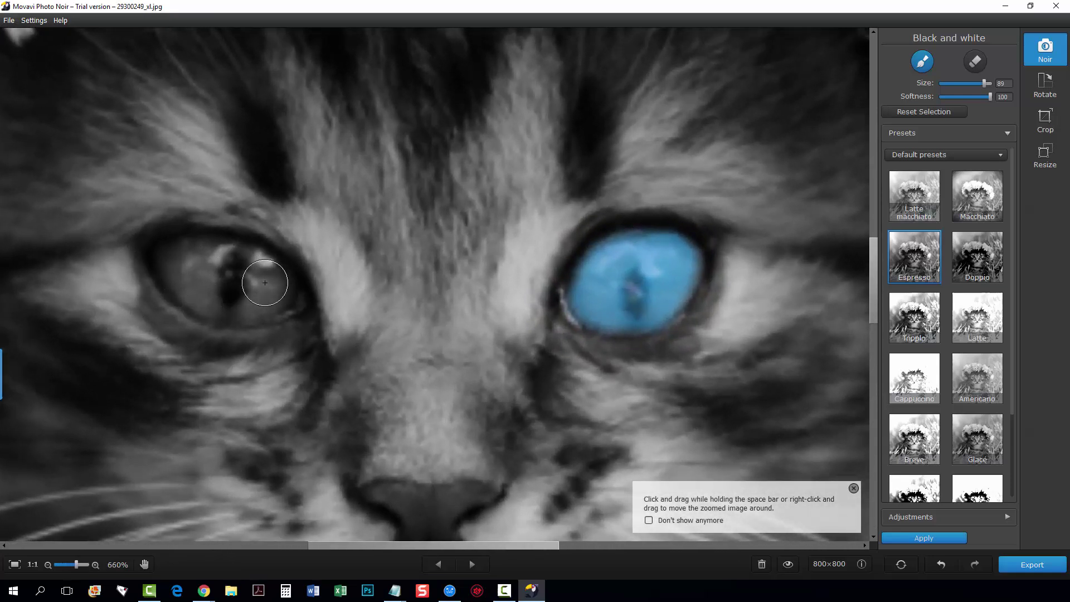
mouse_move(268, 282)
left_mouse_down()
mouse_move(210, 299)
mouse_move(166, 266)
mouse_move(220, 256)
mouse_move(266, 277)
mouse_move(275, 296)
mouse_move(192, 275)
mouse_move(206, 297)
mouse_move(248, 302)
mouse_move(271, 295)
mouse_move(270, 277)
mouse_move(180, 254)
mouse_move(241, 281)
mouse_move(215, 288)
mouse_move(266, 300)
mouse_move(281, 292)
mouse_move(199, 241)
left_mouse_up()
scroll(273, 314, "down", 1)
scroll(273, 314, "down", 10)
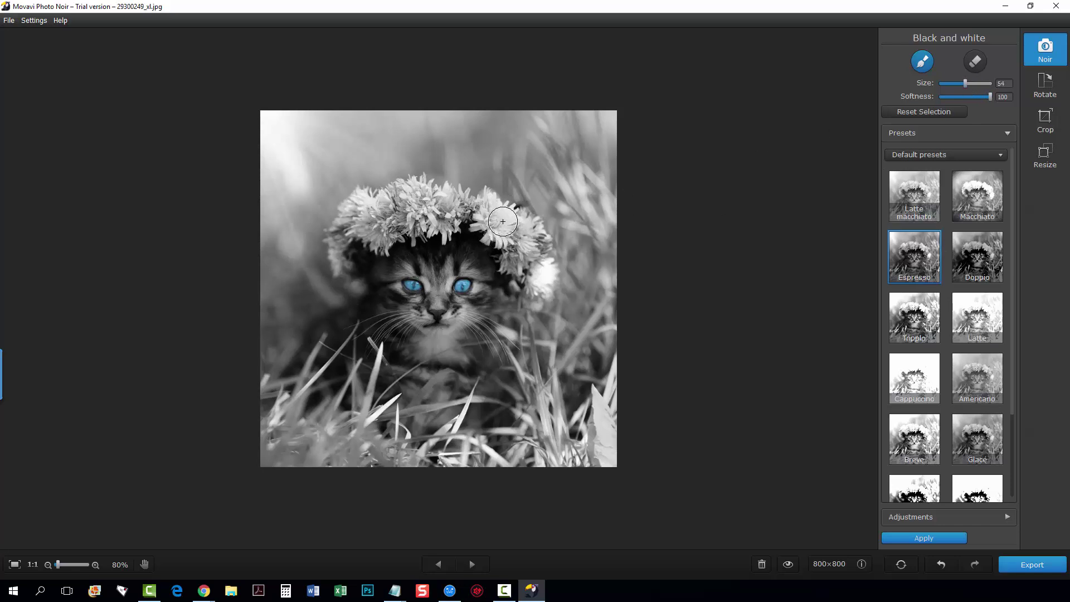
- Paint over the dandelion crown with a size-54 brush to restore its yellow
mouse_move(502, 221)
left_mouse_down()
mouse_move(408, 188)
mouse_move(363, 200)
mouse_move(347, 211)
mouse_move(336, 257)
left_mouse_up()
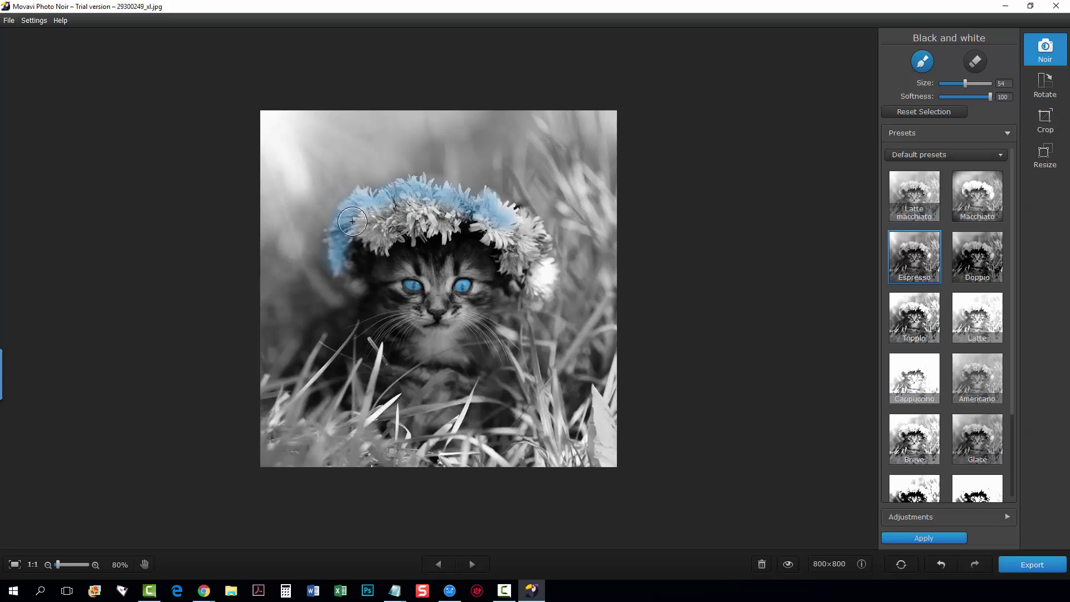
mouse_move(352, 221)
left_mouse_down()
mouse_move(391, 242)
mouse_move(370, 214)
mouse_move(444, 212)
mouse_move(407, 231)
mouse_move(448, 228)
mouse_move(465, 212)
mouse_move(485, 218)
mouse_move(542, 278)
mouse_move(540, 297)
mouse_move(546, 265)
mouse_move(533, 226)
mouse_move(502, 212)
mouse_move(490, 239)
mouse_move(462, 199)
mouse_move(448, 207)
mouse_move(448, 231)
mouse_move(446, 192)
mouse_move(413, 184)
mouse_move(408, 209)
mouse_move(352, 218)
mouse_move(364, 210)
mouse_move(349, 225)
mouse_move(383, 244)
mouse_move(363, 222)
left_mouse_up()
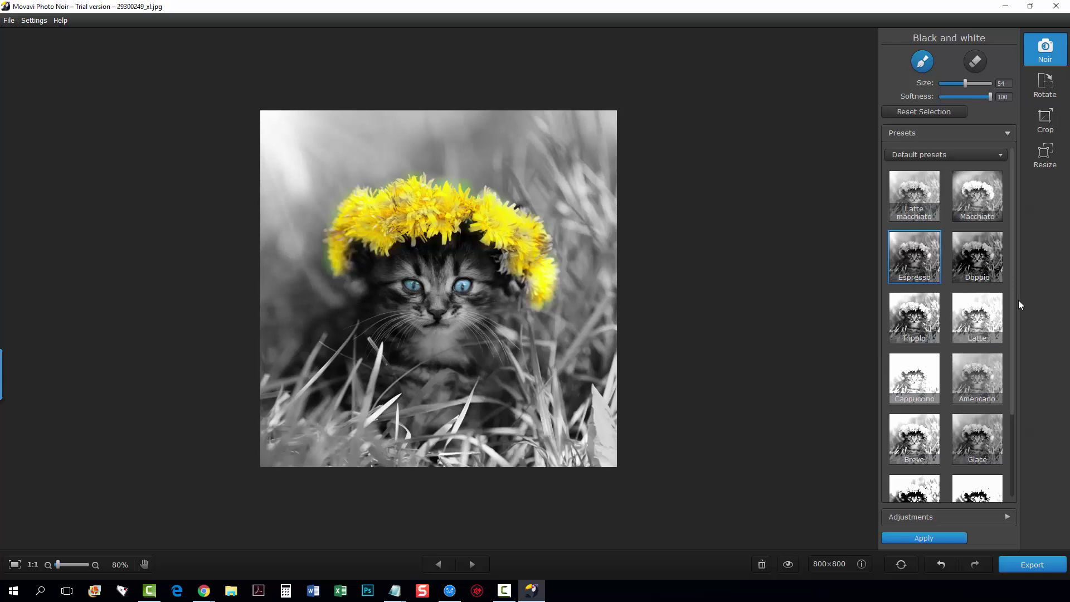
scroll(745, 358, "down", 5)
scroll(728, 340, "up", 4)
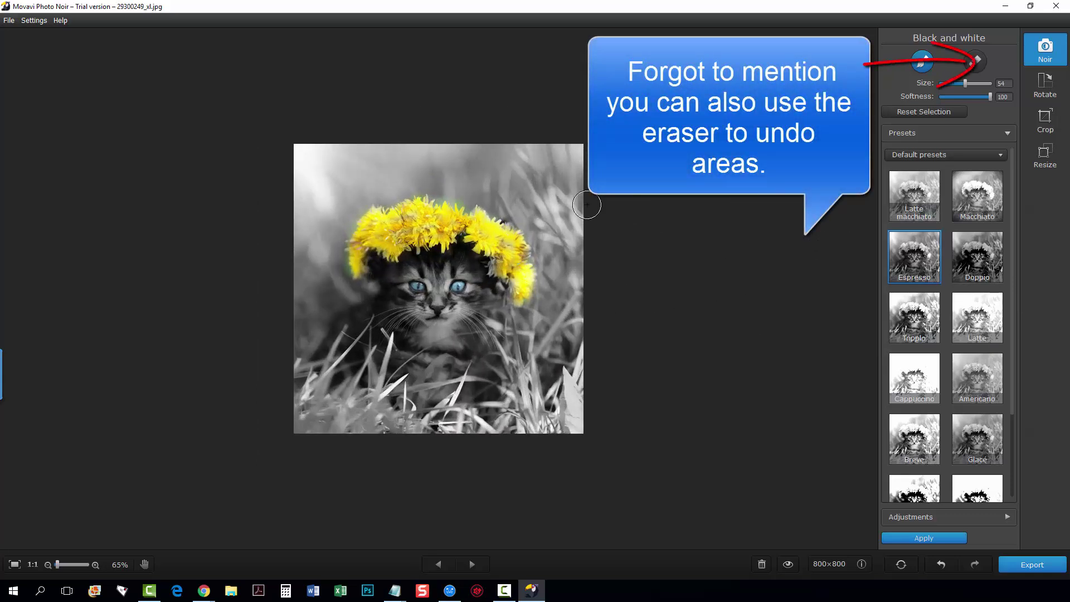
scroll(564, 314, "down", 1)
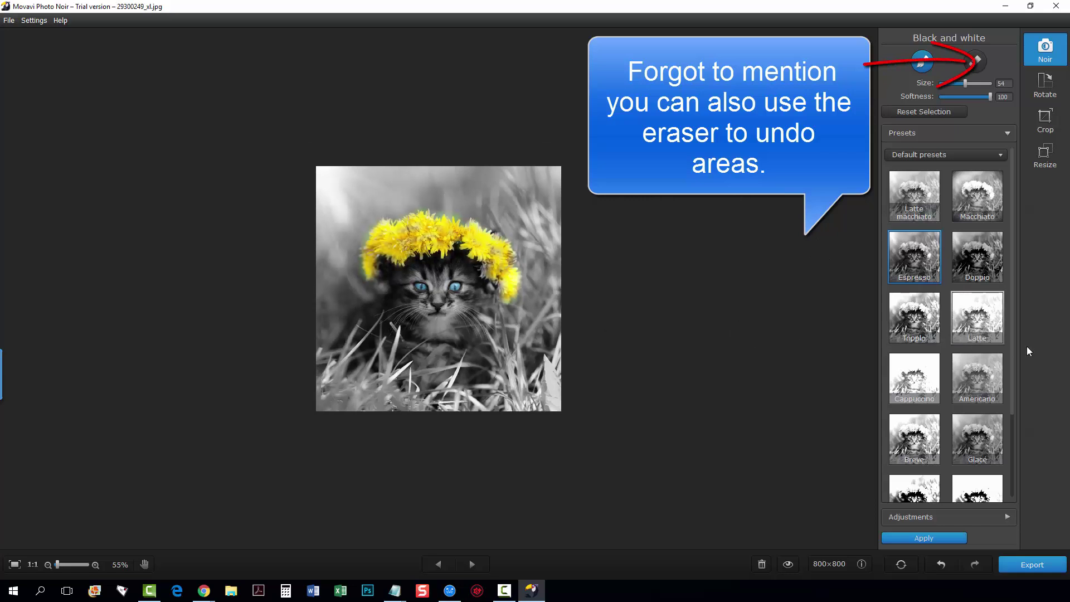